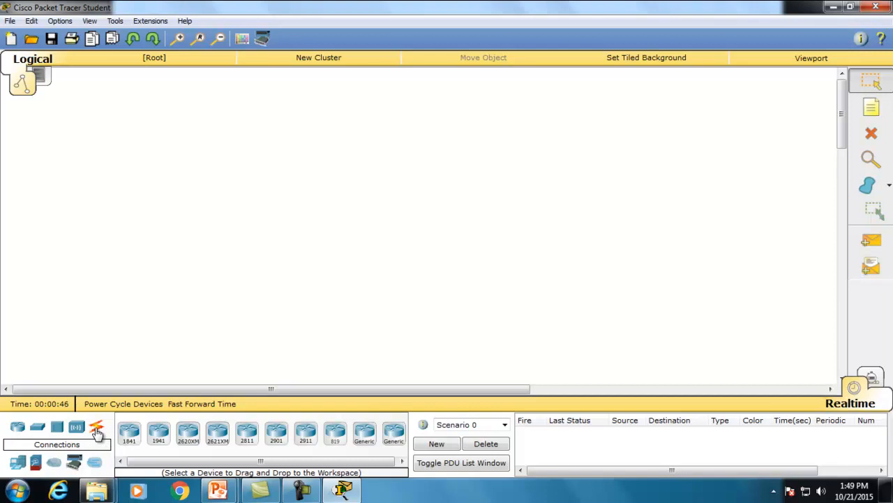
- Drag a generic Switch-PT from the Switches category onto the workspace as Switch0
click(38, 428)
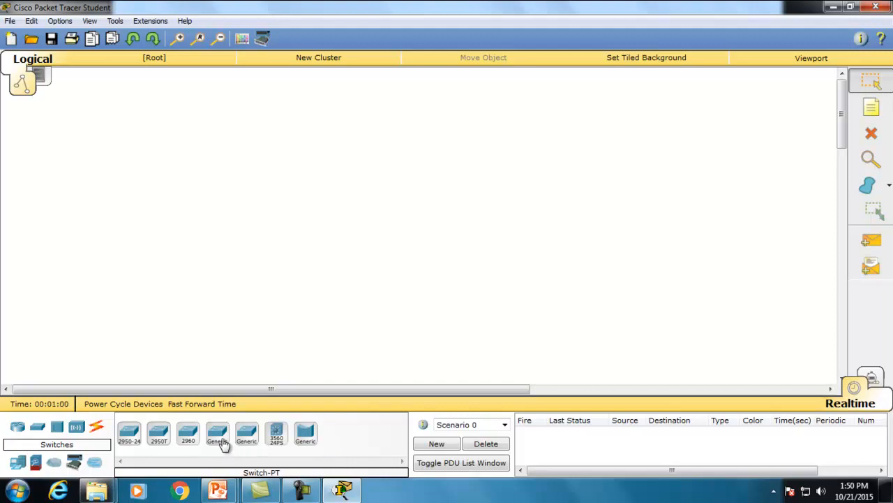
drag(219, 438, 345, 180)
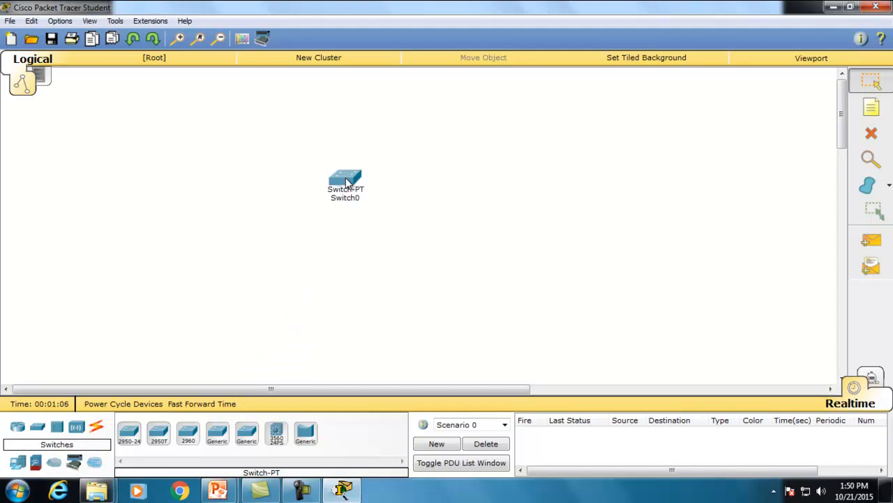
mouse_move(347, 183)
- Open Switch0's device window and maximize it to full screen
click(347, 183)
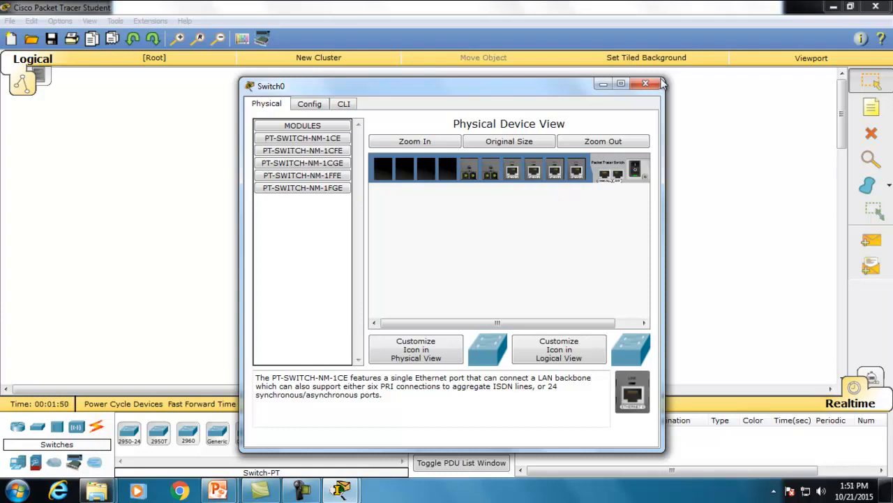
click(621, 85)
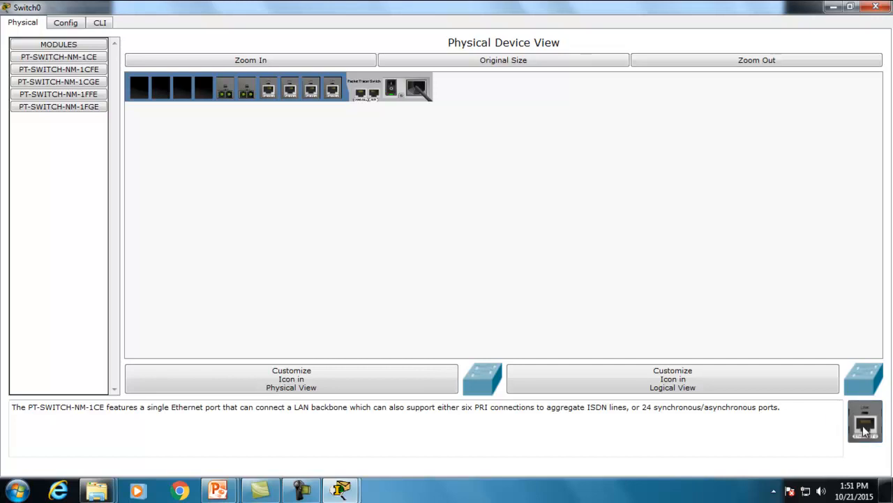
drag(749, 353, 496, 247)
drag(283, 195, 201, 135)
drag(204, 96, 204, 92)
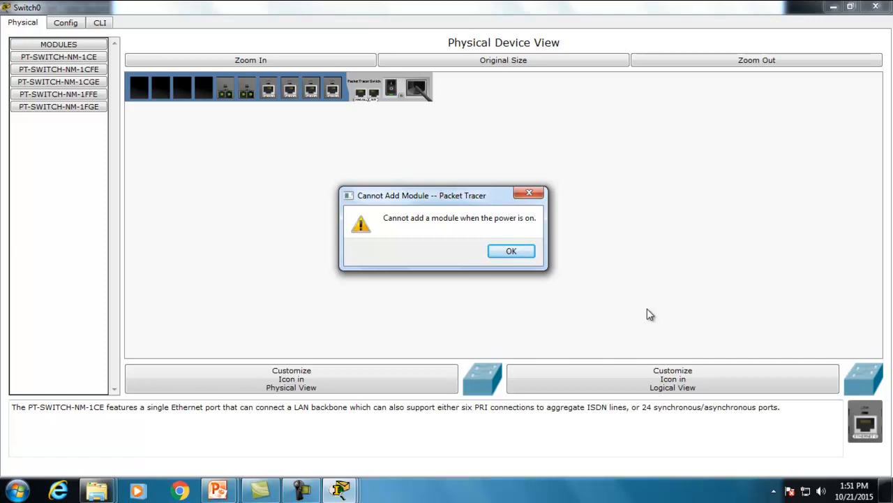
click(524, 254)
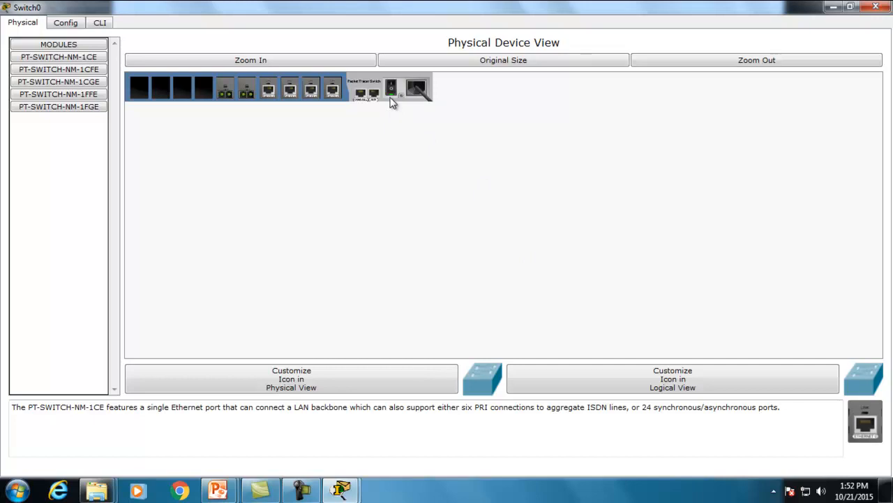
- Power off Switch0 and install PT-SWITCH-NM-1CE modules in all four empty slots
click(392, 87)
drag(869, 426, 811, 386)
drag(198, 101, 203, 91)
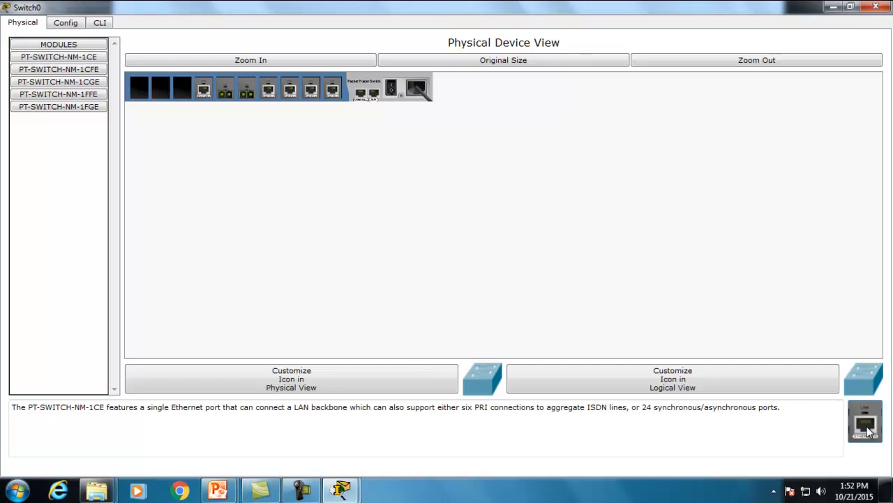
drag(869, 432, 196, 155)
drag(171, 98, 162, 90)
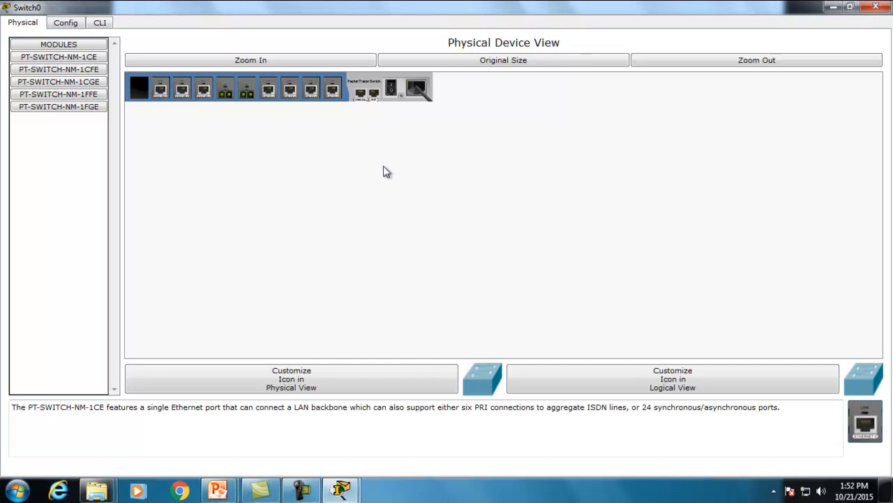
drag(877, 417, 139, 90)
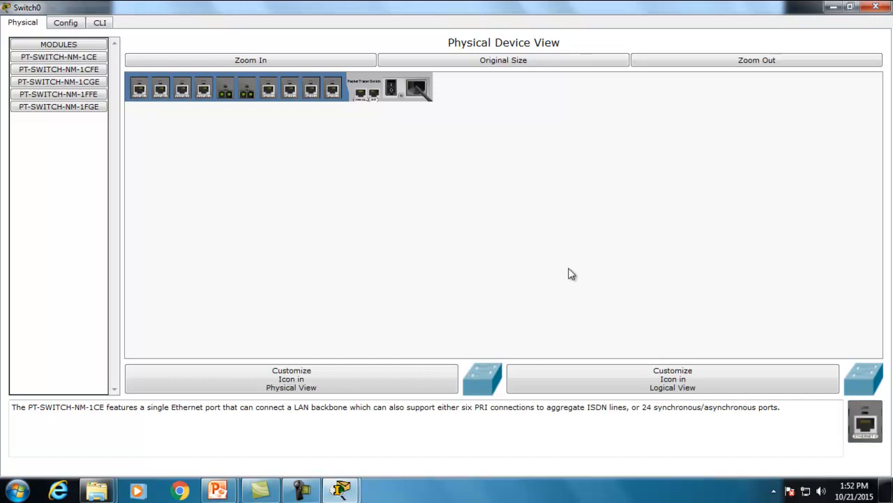
click(64, 24)
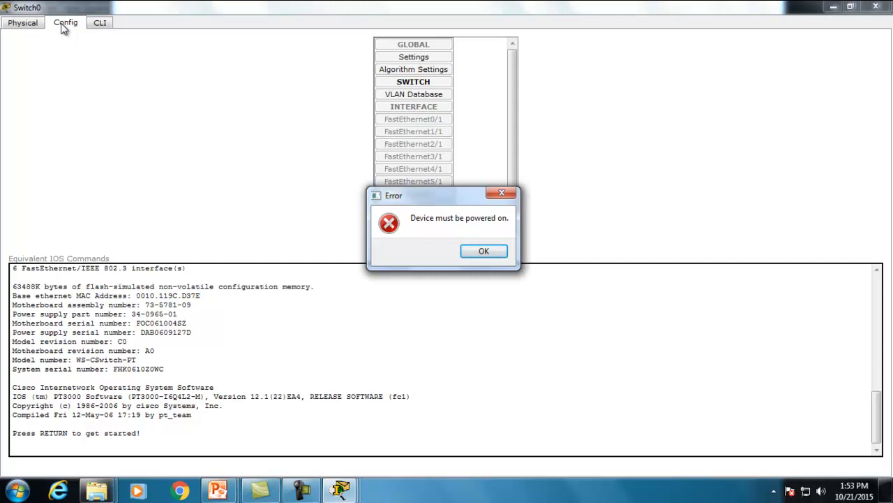
click(485, 252)
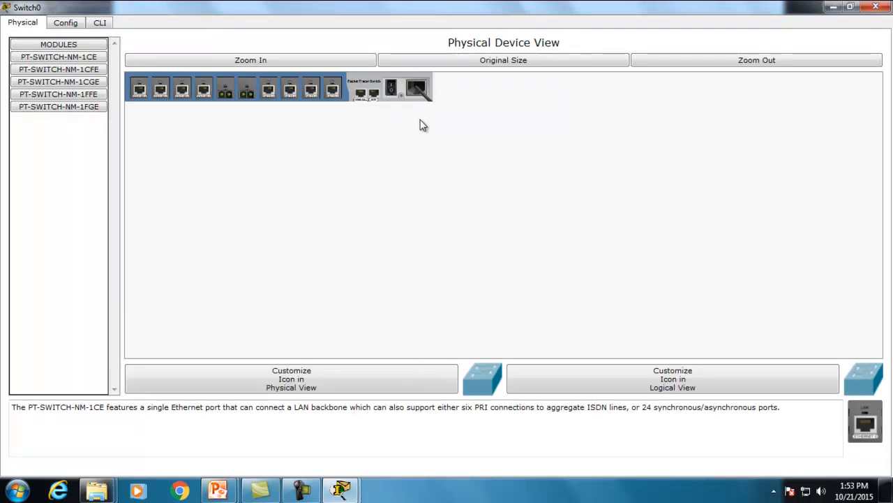
- Turn Switch0 back on and show its Config Global Settings page
click(392, 91)
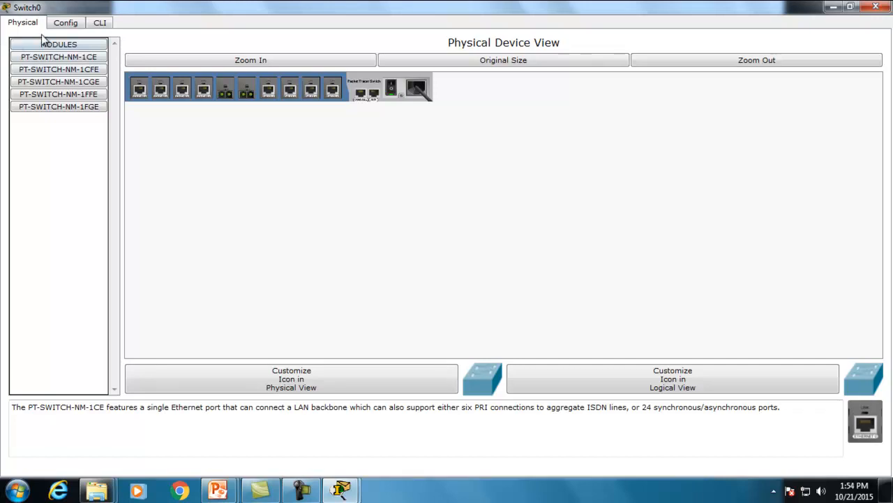
click(65, 25)
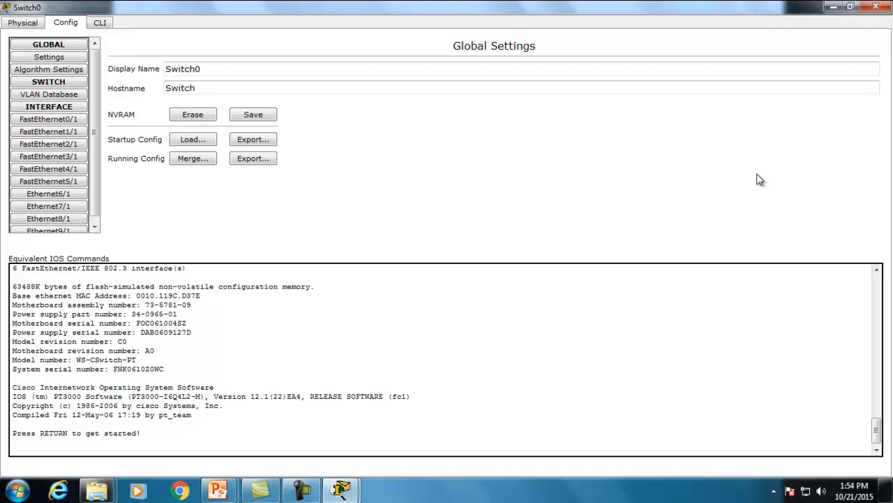
click(201, 71)
- Switch to Switch0's CLI console and press Enter to start the session
click(101, 23)
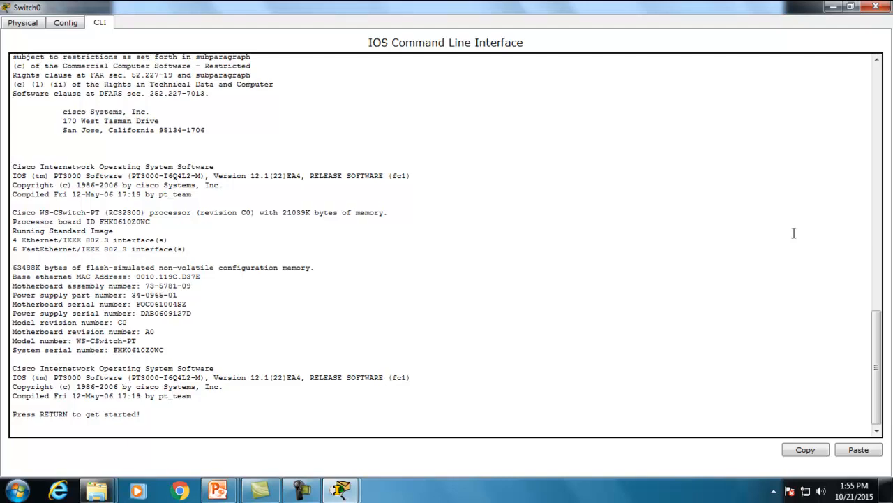
key(Return)
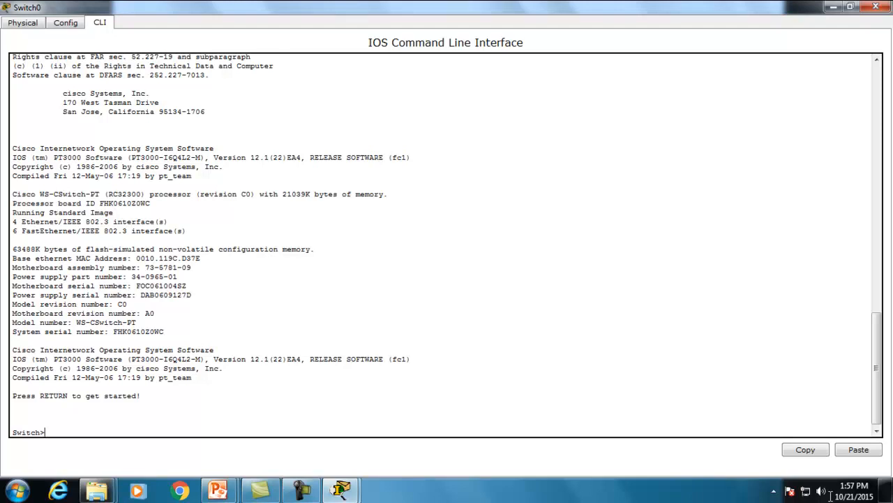
- Run enable, then configure terminal, to reach the Switch(config)# prompt
text(enable)
key(Return)
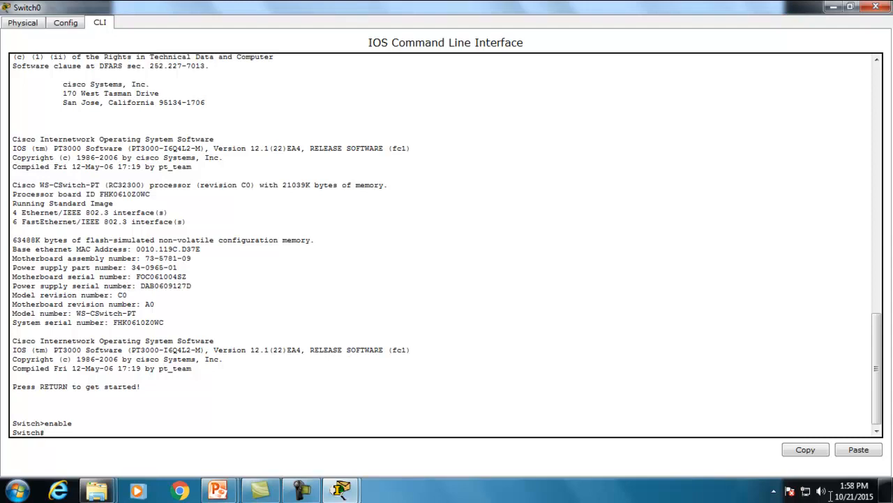
text(configure terminal)
key(Return)
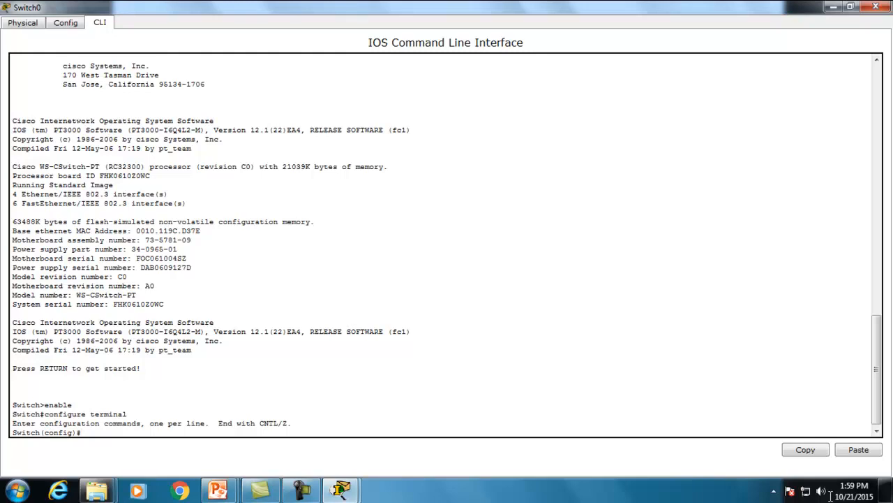
- Set the hostname to abc with 'hostname abc', then start typing 'line console'
text(hostname)
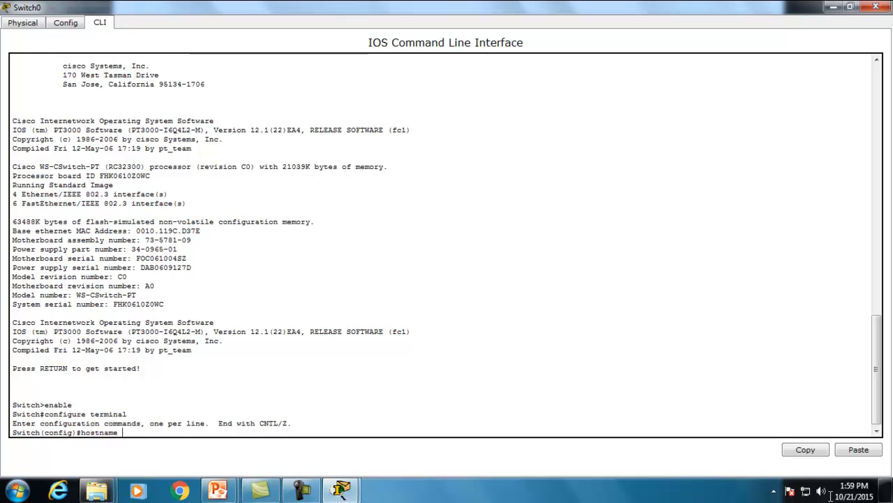
text(abc)
key(Return)
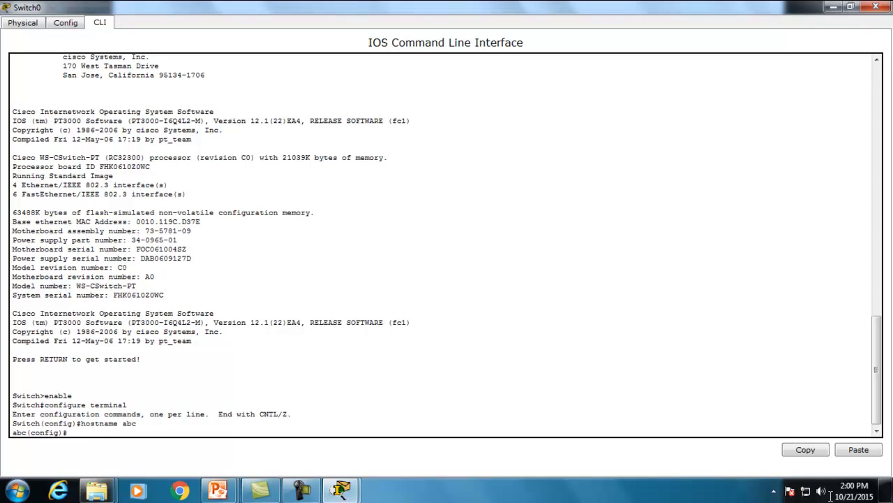
text(line console 0)
- Enter console line 0, set its password to 123, and enable login
key(Return)
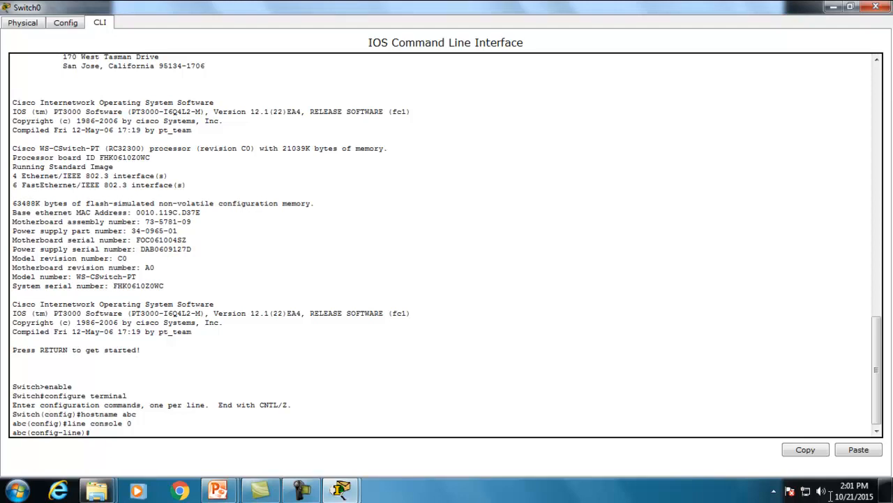
text(password)
text(123)
key(Return)
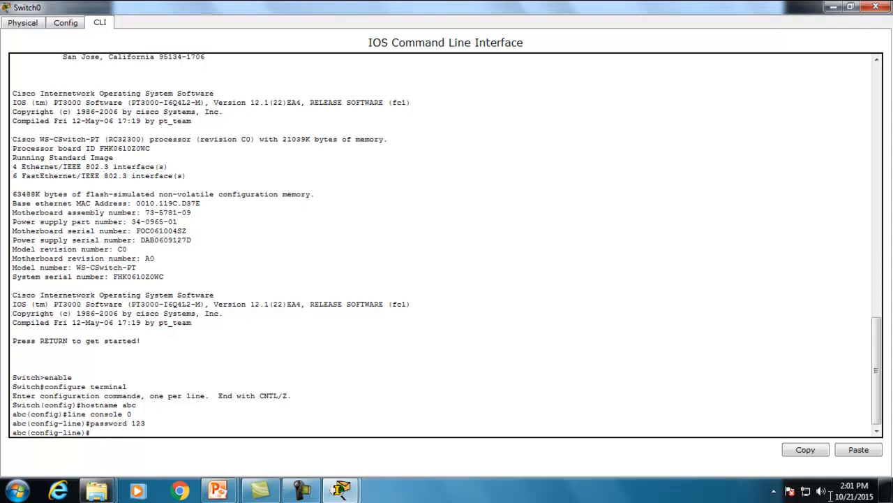
text(login)
key(Return)
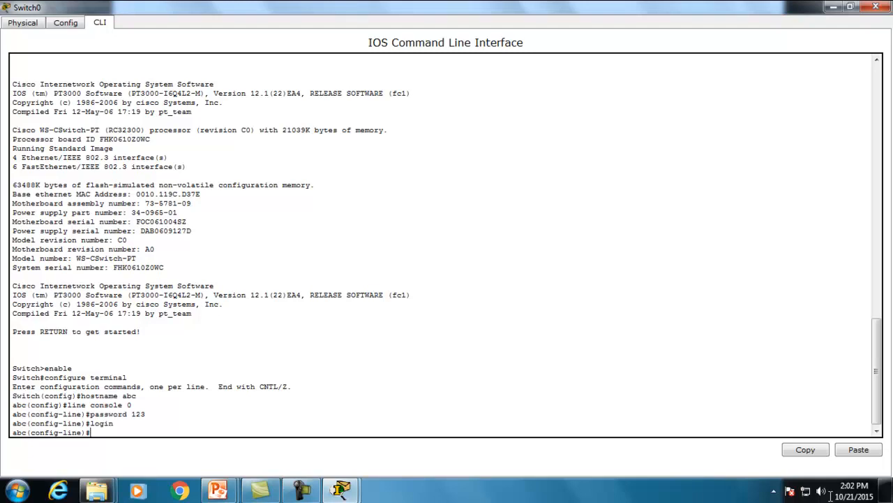
- Exit the line configuration and end configuration mode, returning to abc#
text(exit)
key(Return)
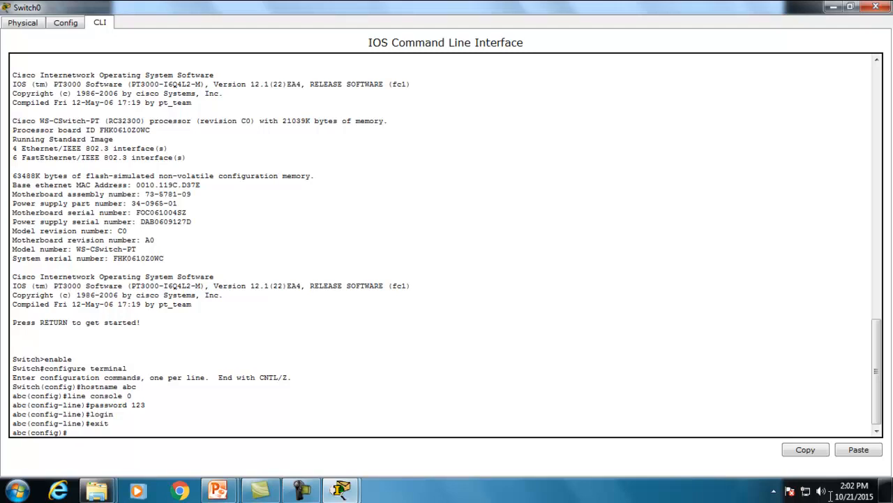
text(nd)
key(Return)
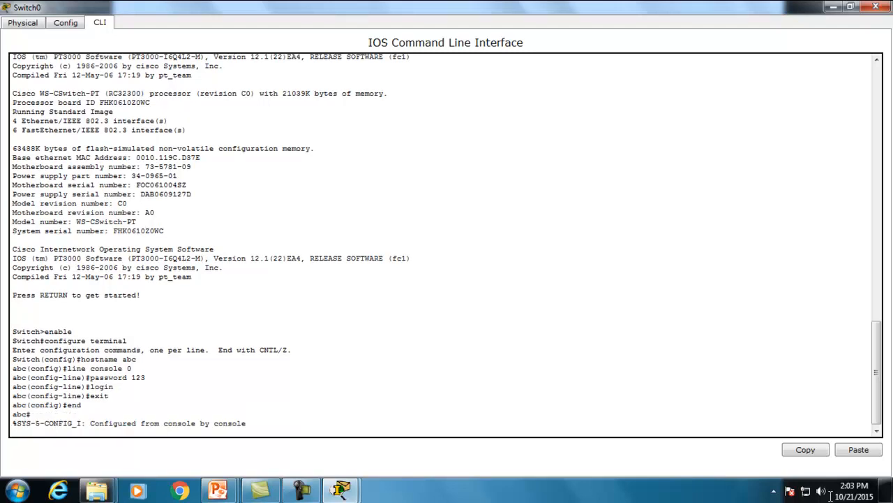